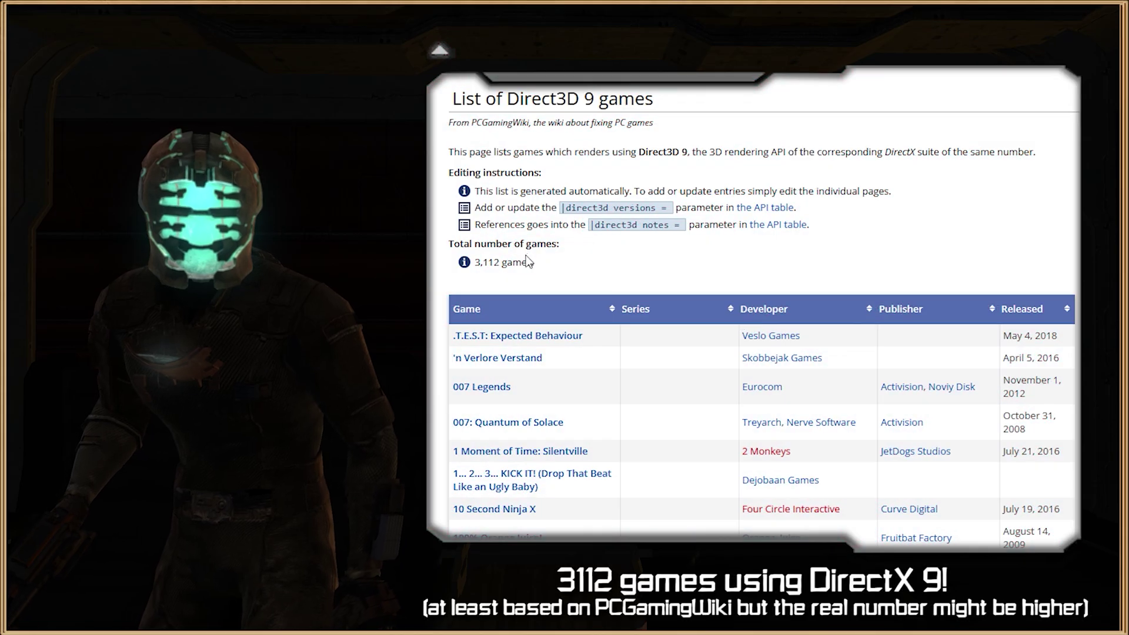
Find Dead Space (2008) among the 3,112 library games and check its install folder in Properties
left_click_drag(533, 268, 479, 268)
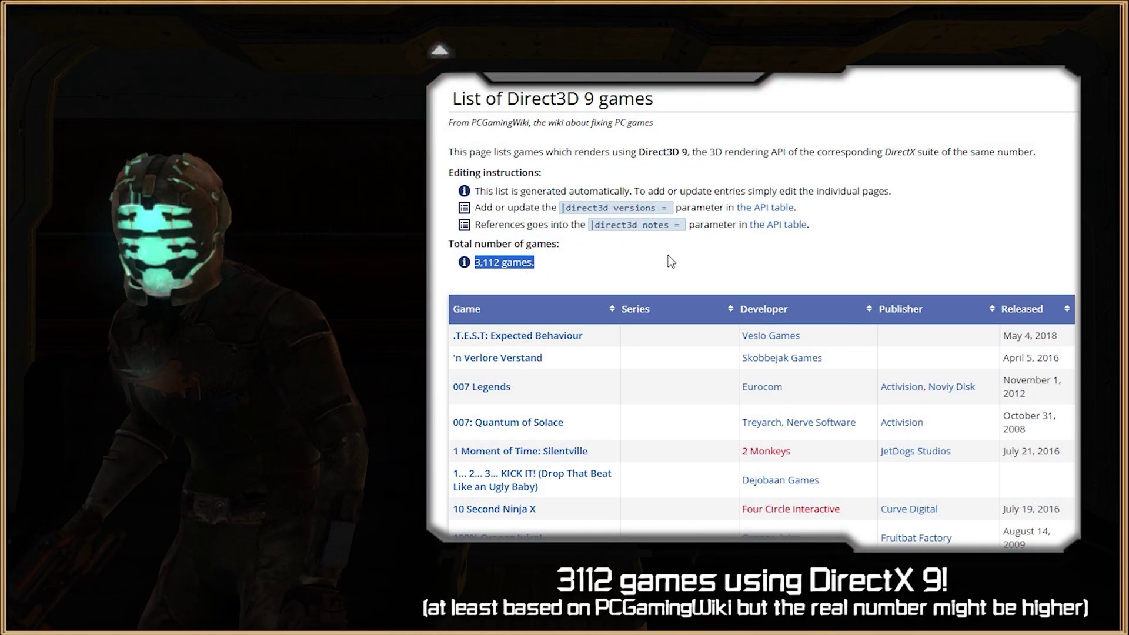
scroll(670, 262, "down", 20)
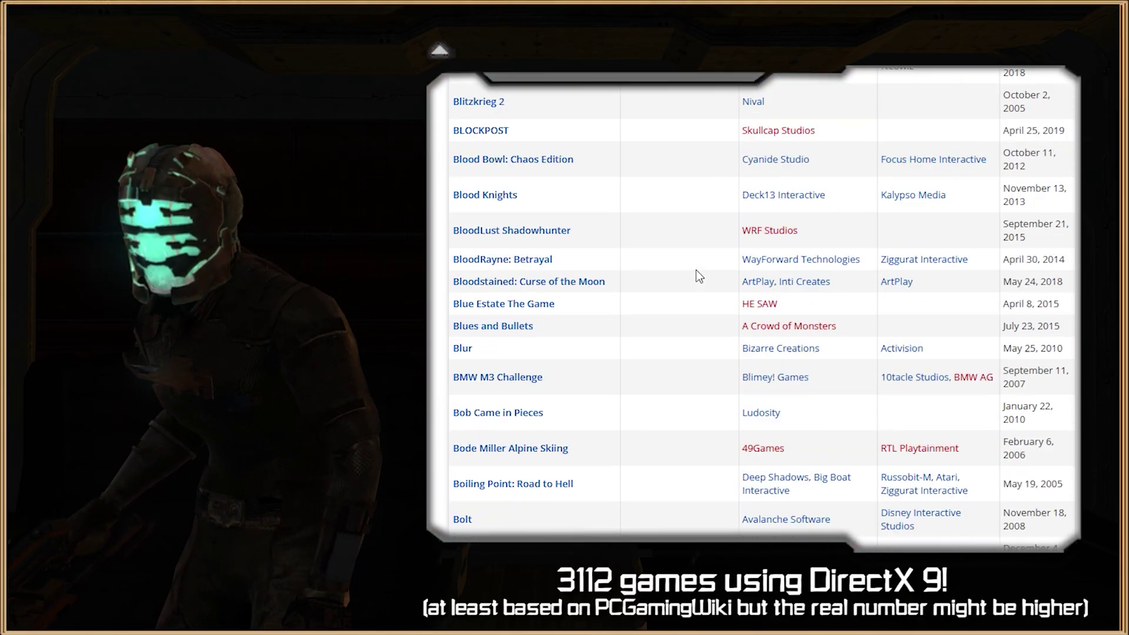
scroll(703, 270, "down", 20)
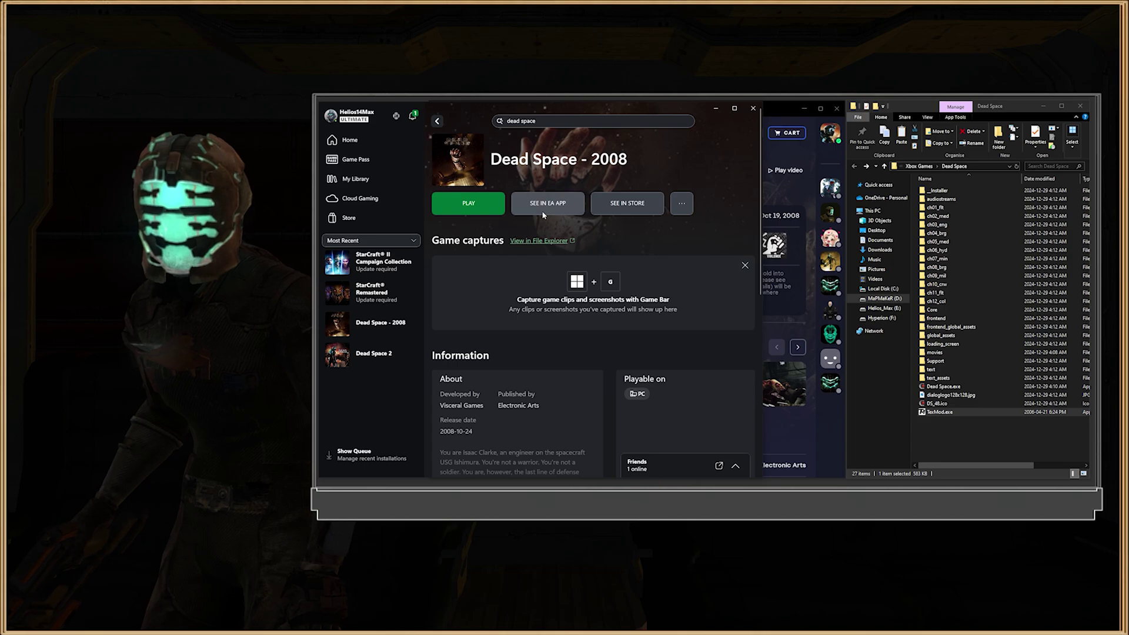
left_click(543, 213)
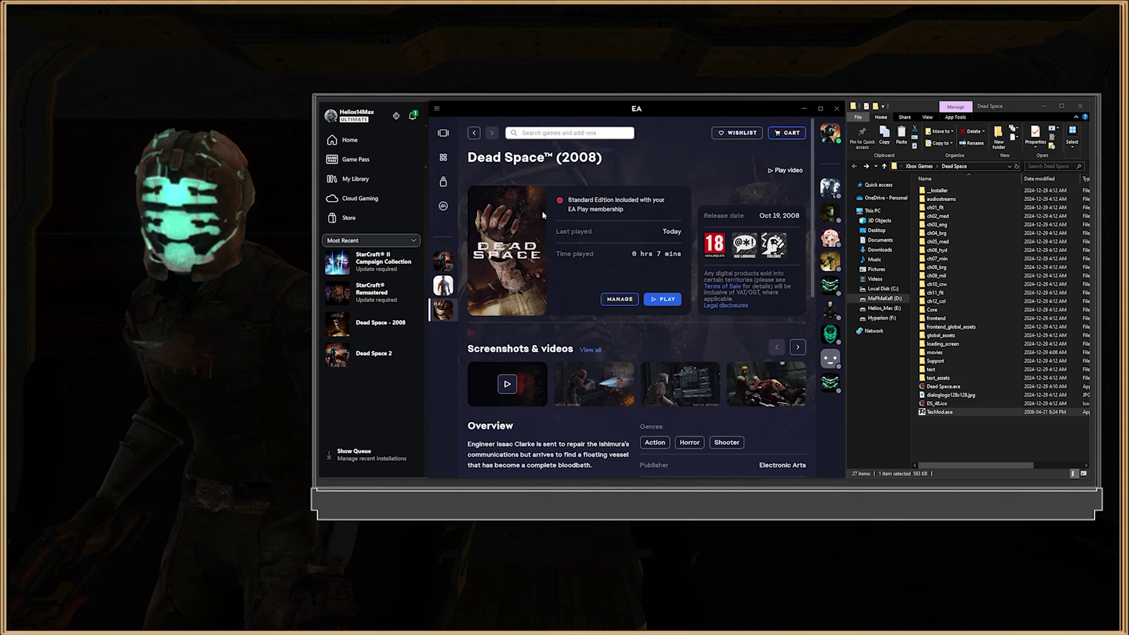
left_click(613, 298)
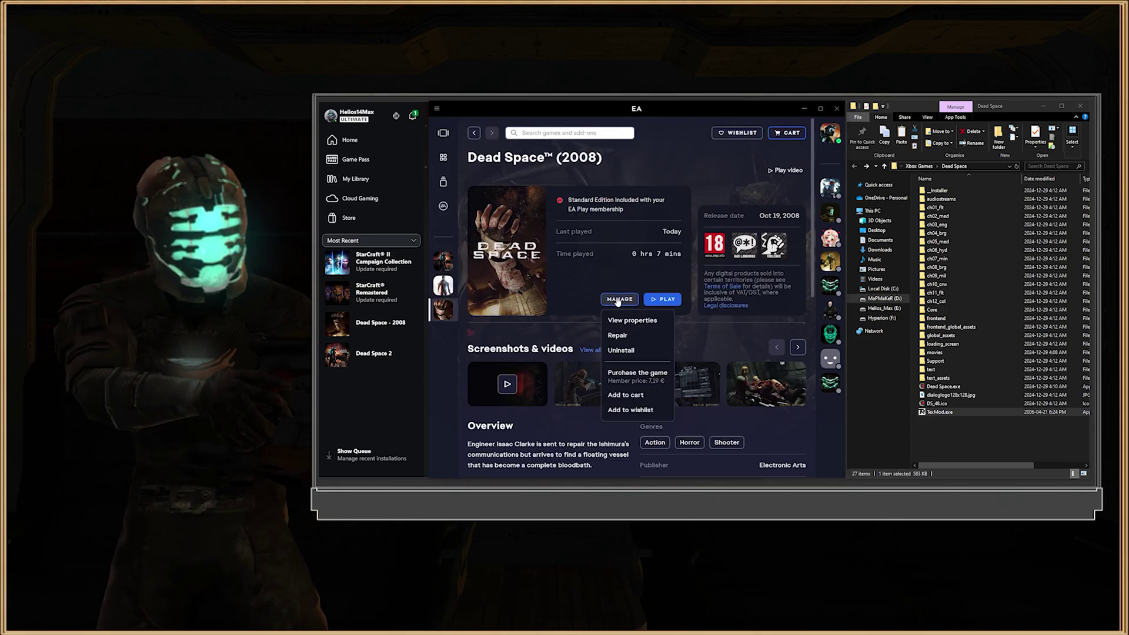
left_click(623, 320)
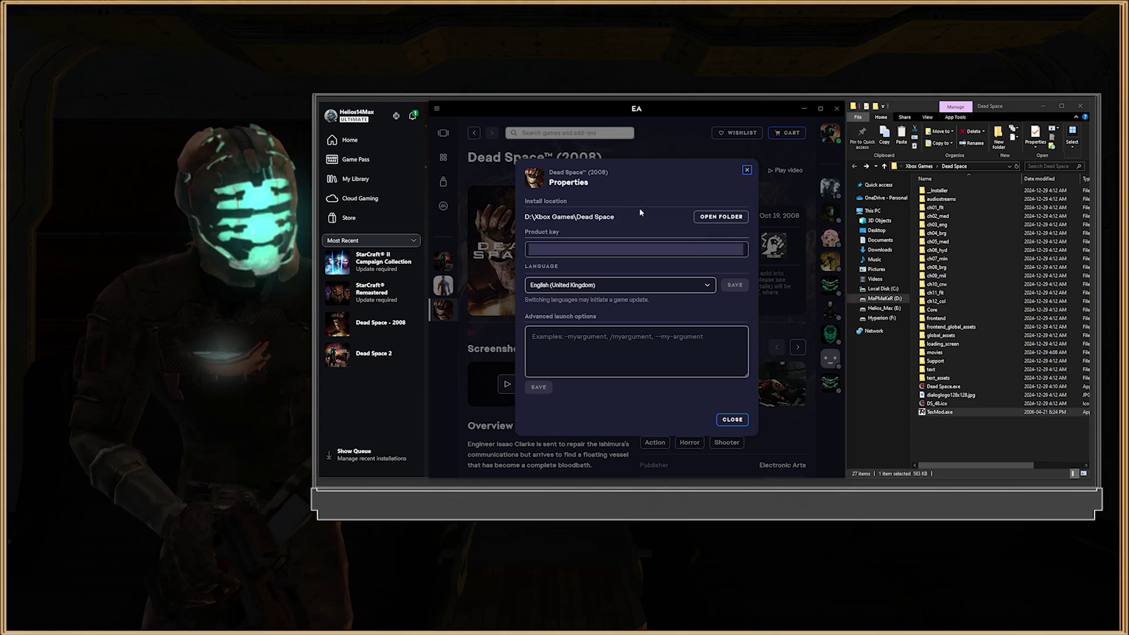
left_click(982, 166)
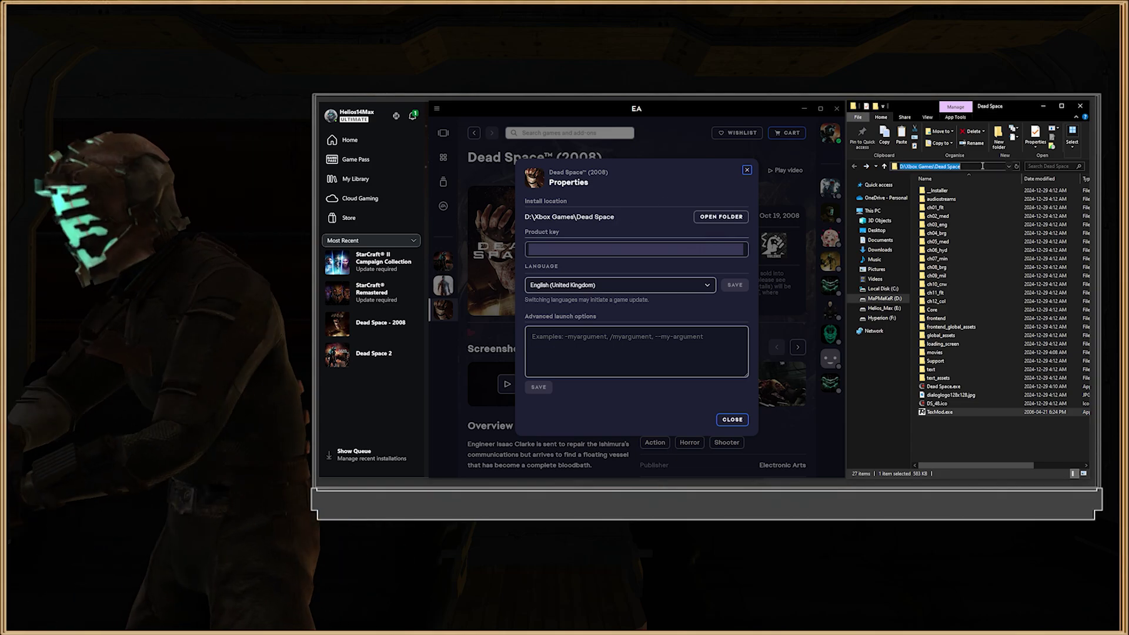
left_click(746, 170)
Rename Dead Space.exe to Dead Space OG.exe and TexMod.exe to Dead Space.exe, then run with LV6-TEARLESS EMPEROR
left_click(943, 387)
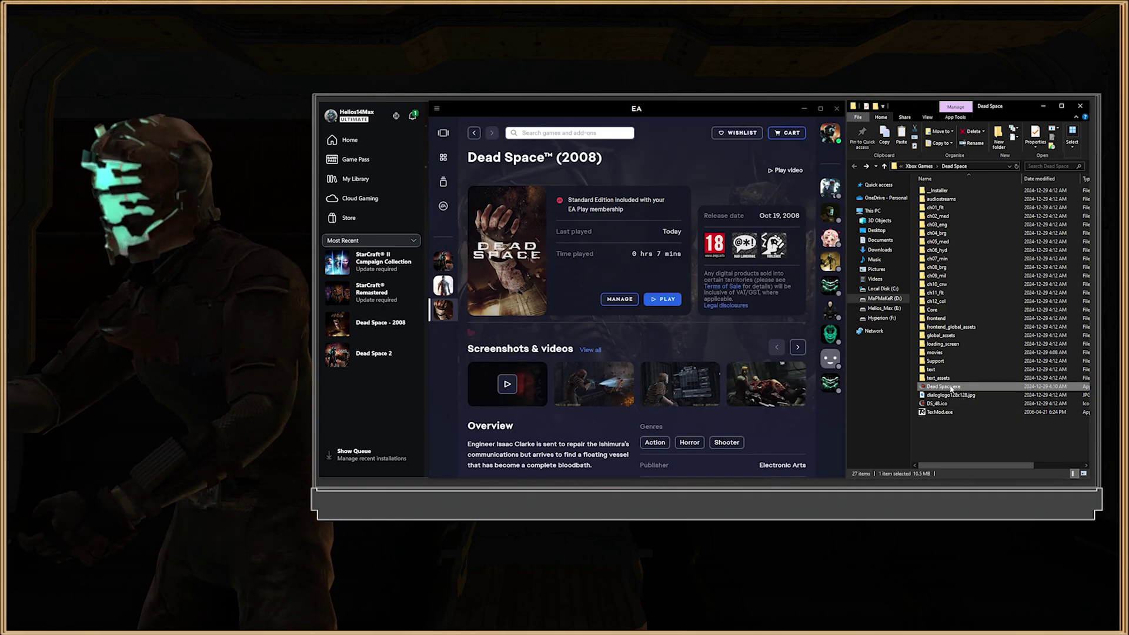
key("F2")
type("Dead Space OG")
key("Return")
left_click(941, 414)
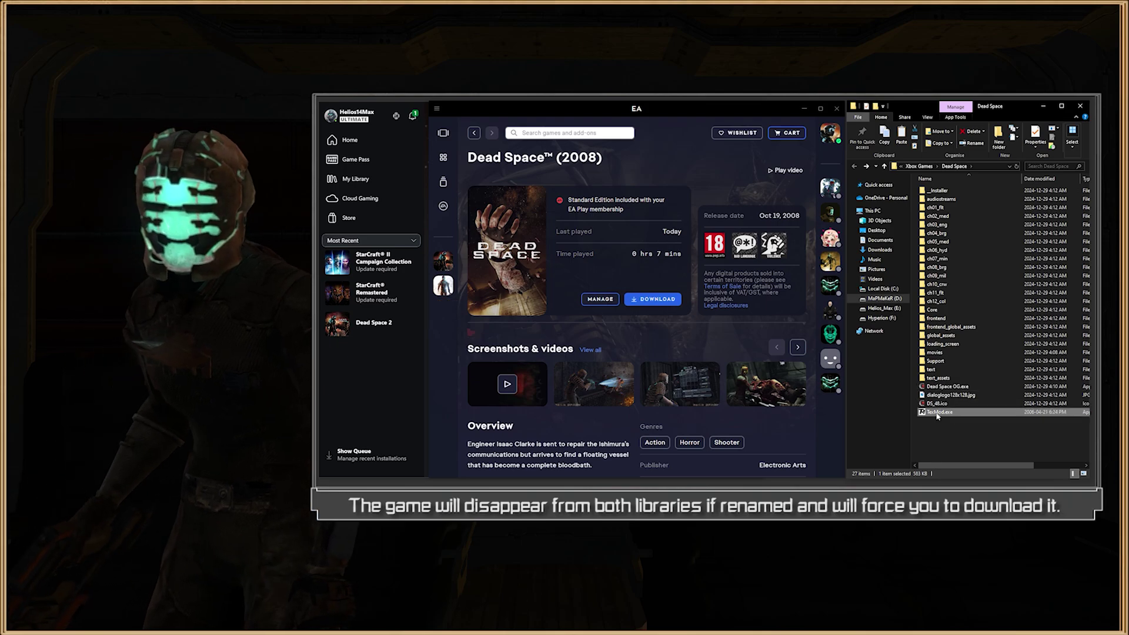
type("Dead Space.exe")
key("Return")
key("Return")
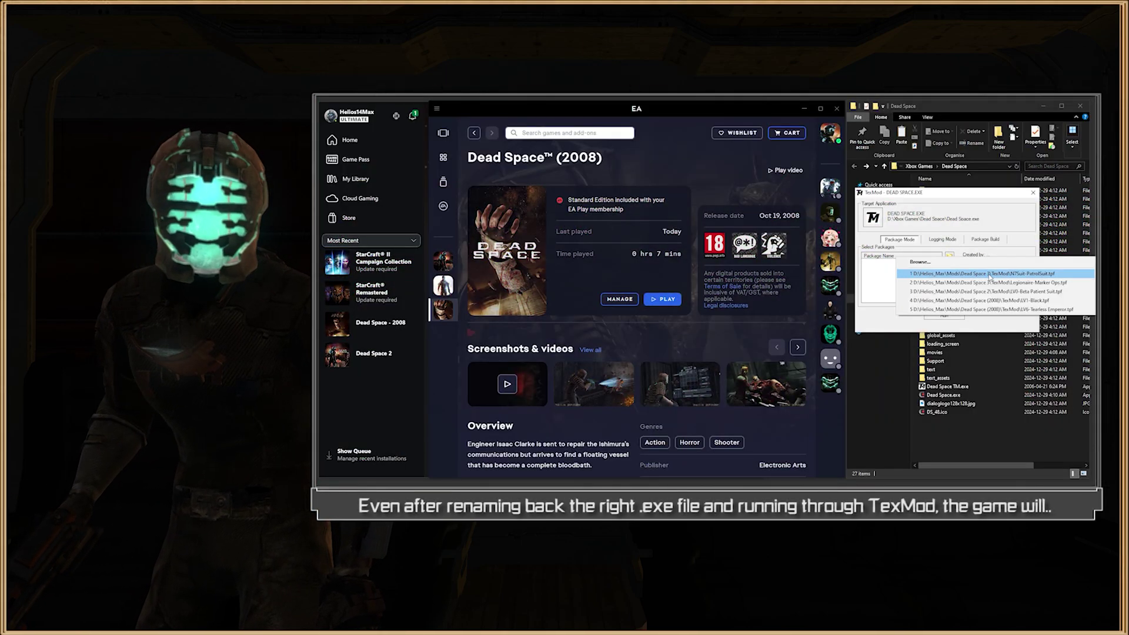
left_click(994, 310)
left_click(942, 316)
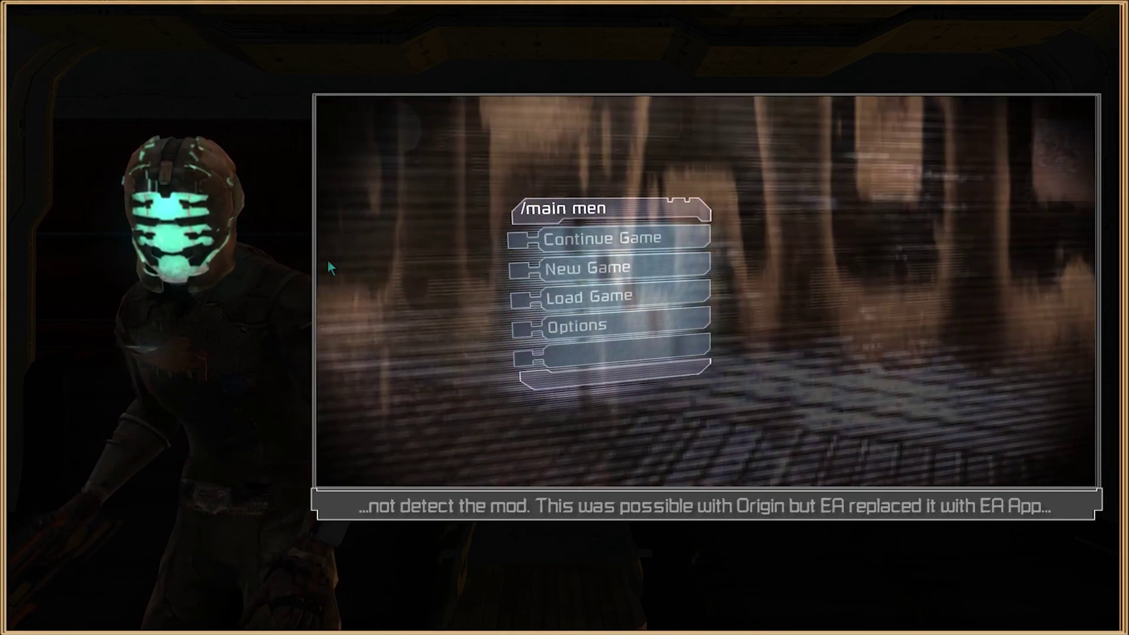
Open Load Game from the Dead Space main menu and load a save slot
left_click(579, 294)
left_click(574, 405)
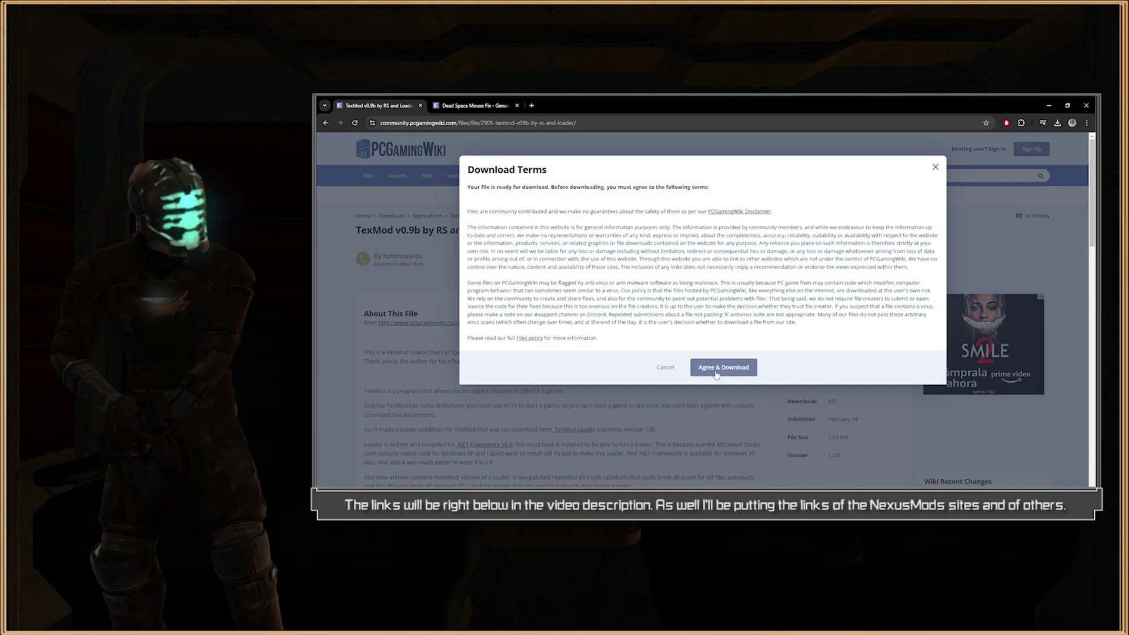
Accept the terms and save TexModLoader.7z and DeadSpaceMouseFix_v1_0.zip to Downloads
left_click(716, 372)
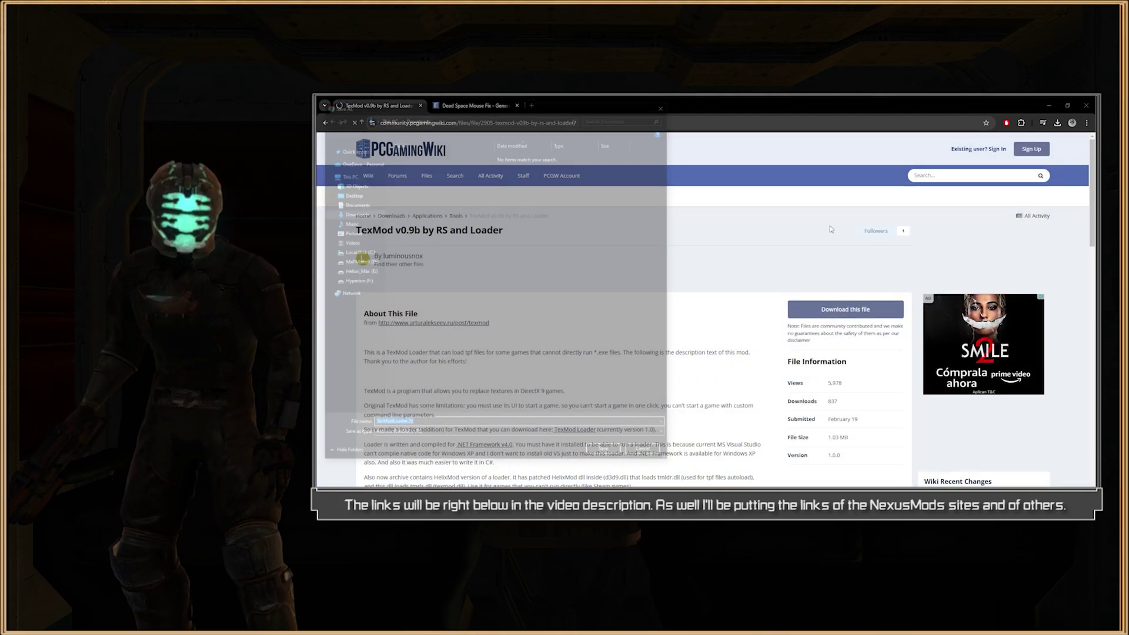
left_click(606, 454)
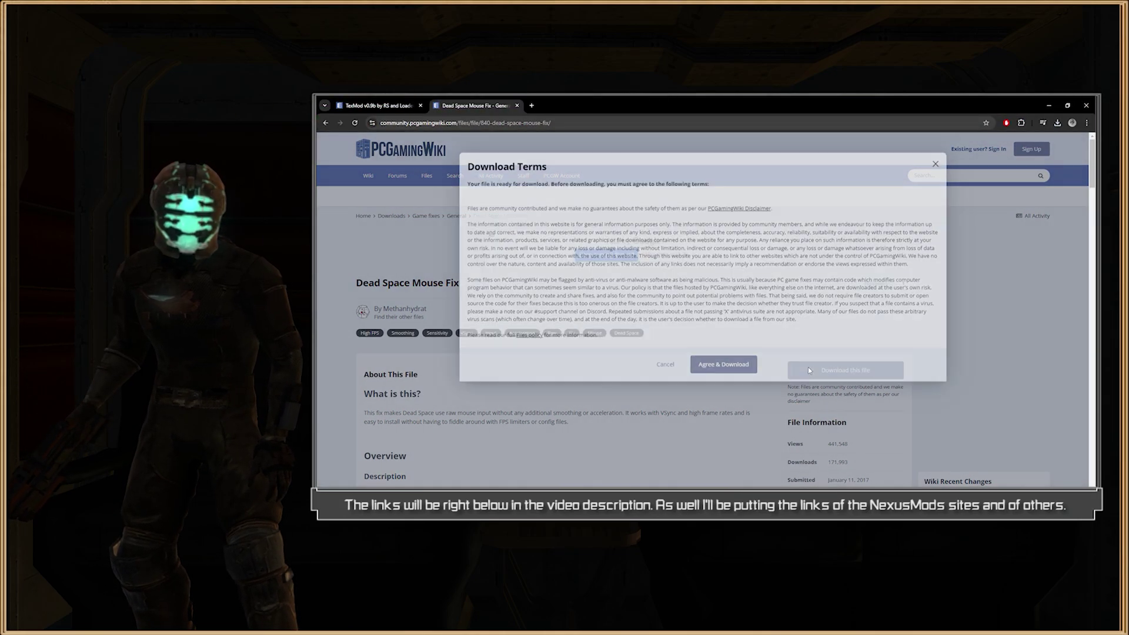
left_click(729, 366)
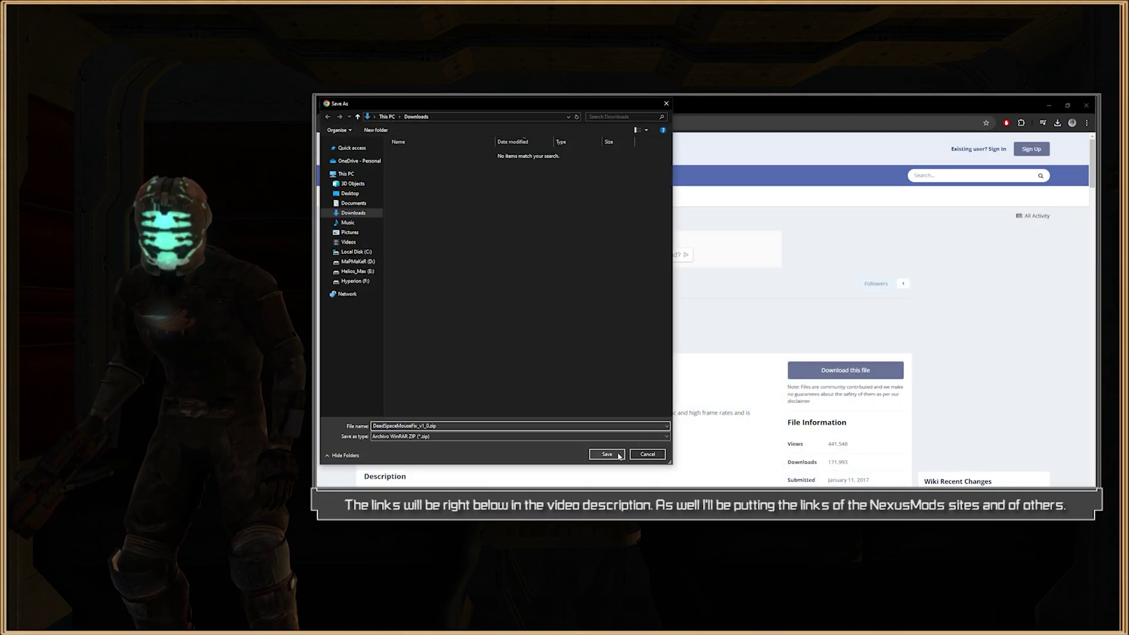
left_click(618, 455)
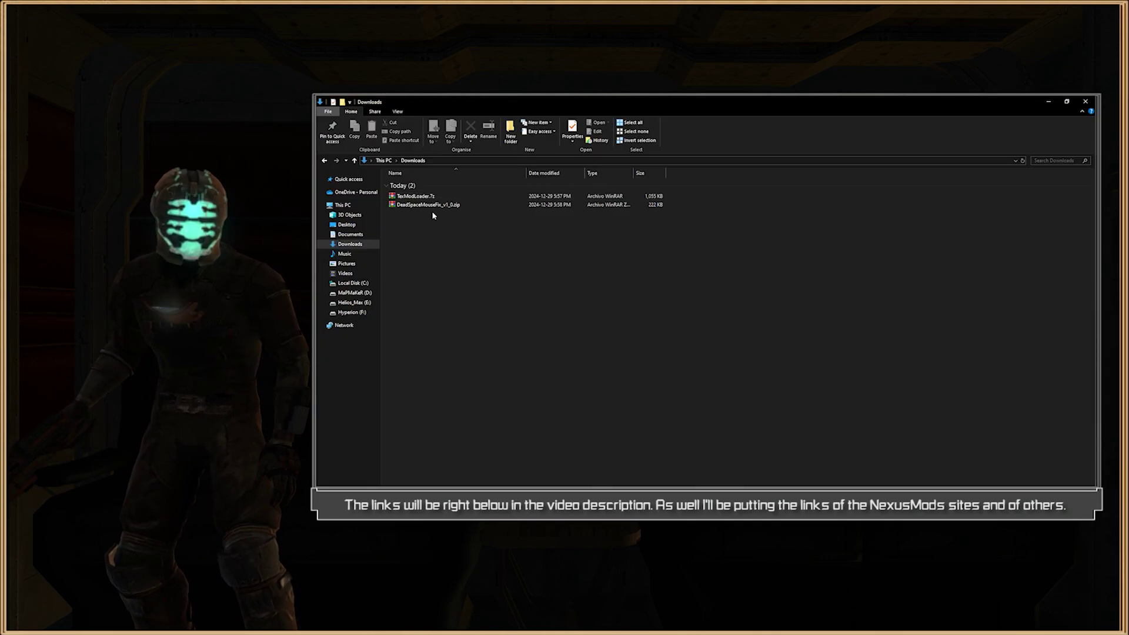
Extract both downloaded archives with Extraer aquí into Downloads
left_click_drag(433, 216, 422, 197)
right_click(422, 197)
left_click(468, 281)
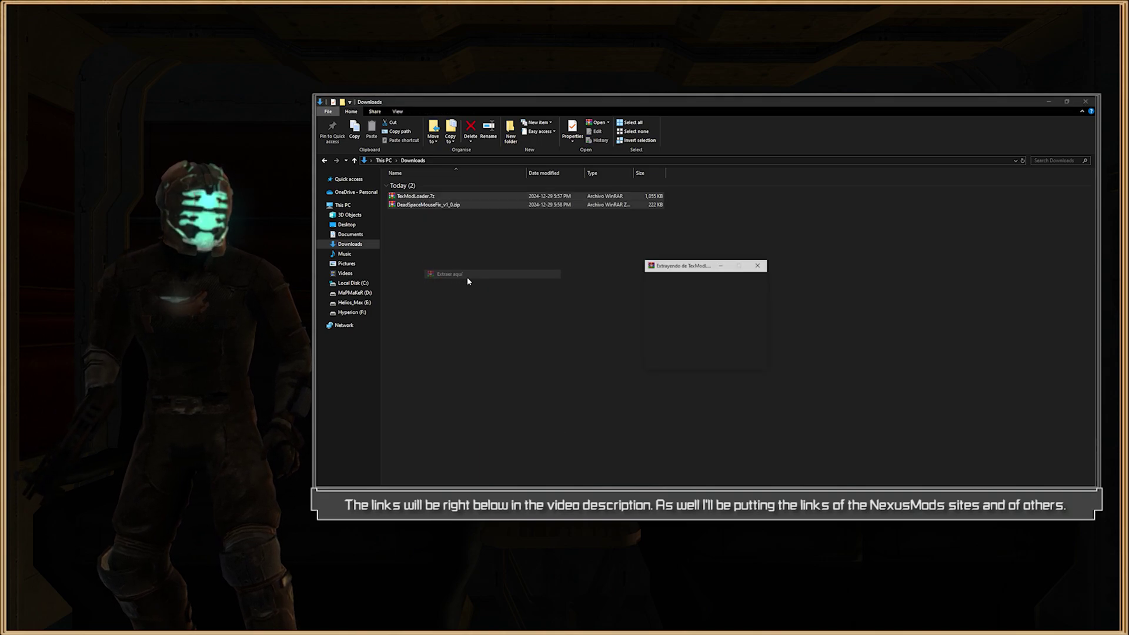
Open the TexMod Loader folder's TexMod subfolder and select Texmod.exe
left_click(428, 226)
left_click(429, 233, "ctrl")
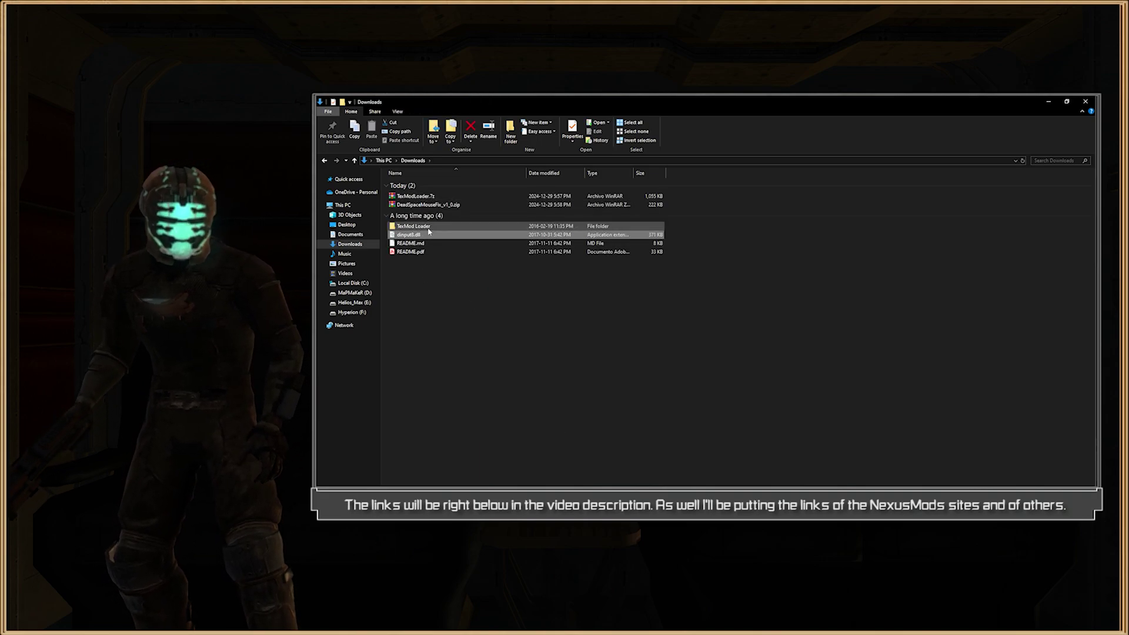
double_click(426, 227)
double_click(422, 199)
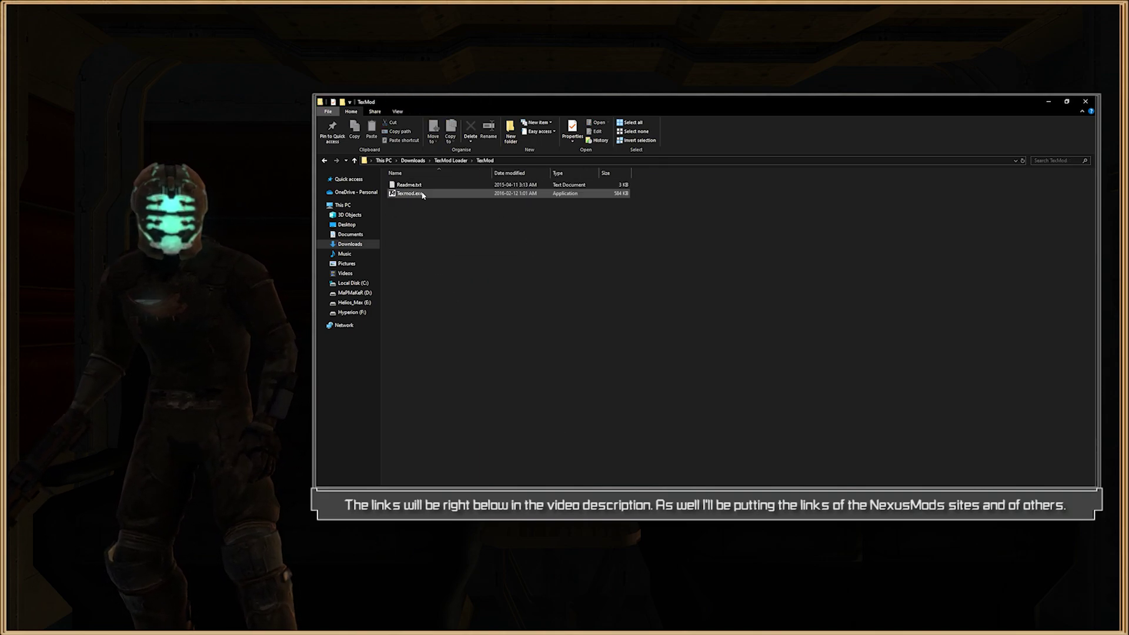
left_click(422, 196)
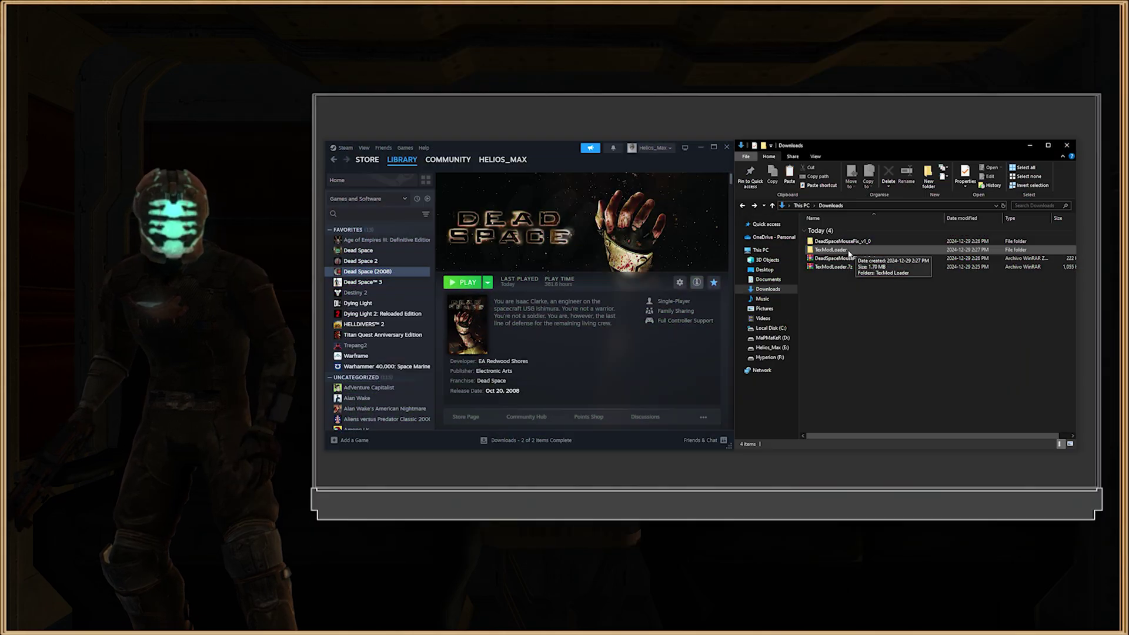
Copy Texmod.exe from the TexMod Loader\TexMod folder
double_click(849, 253)
double_click(830, 247)
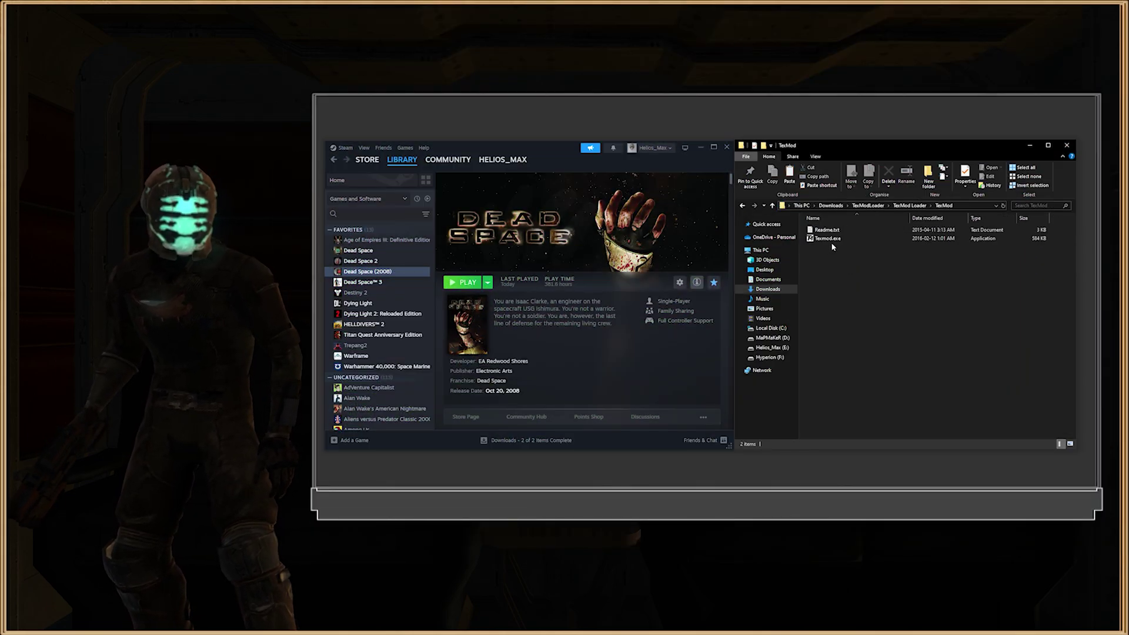
left_click(826, 239)
right_click(834, 240)
left_click(853, 442)
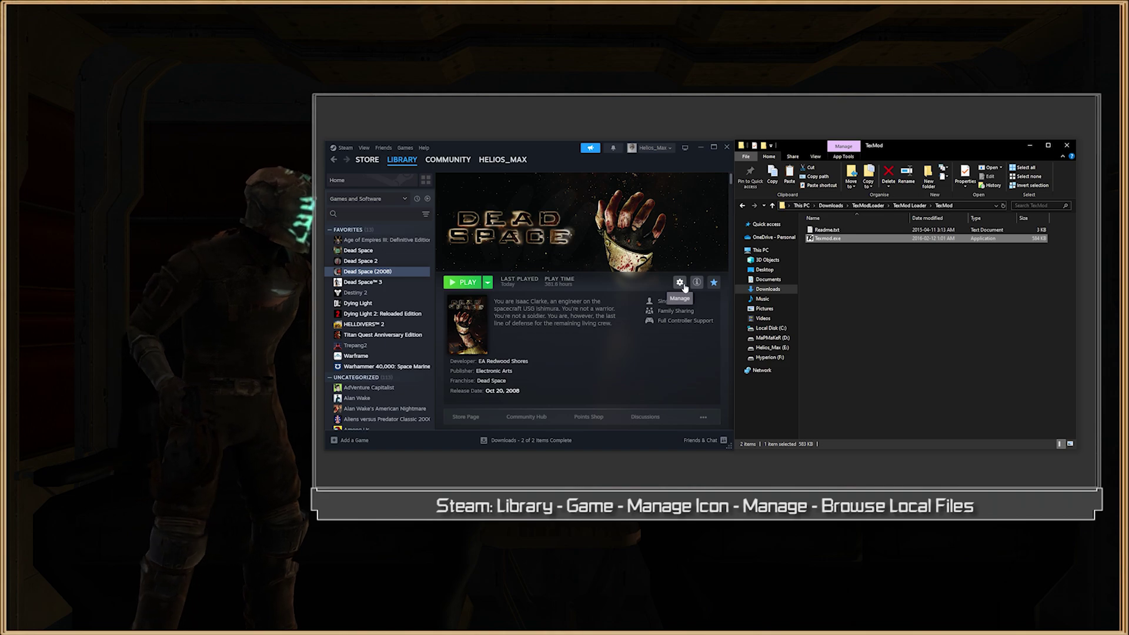
Open Dead Space (2008)'s local files from Steam's Manage menu
left_click(680, 282)
mouse_move(660, 330)
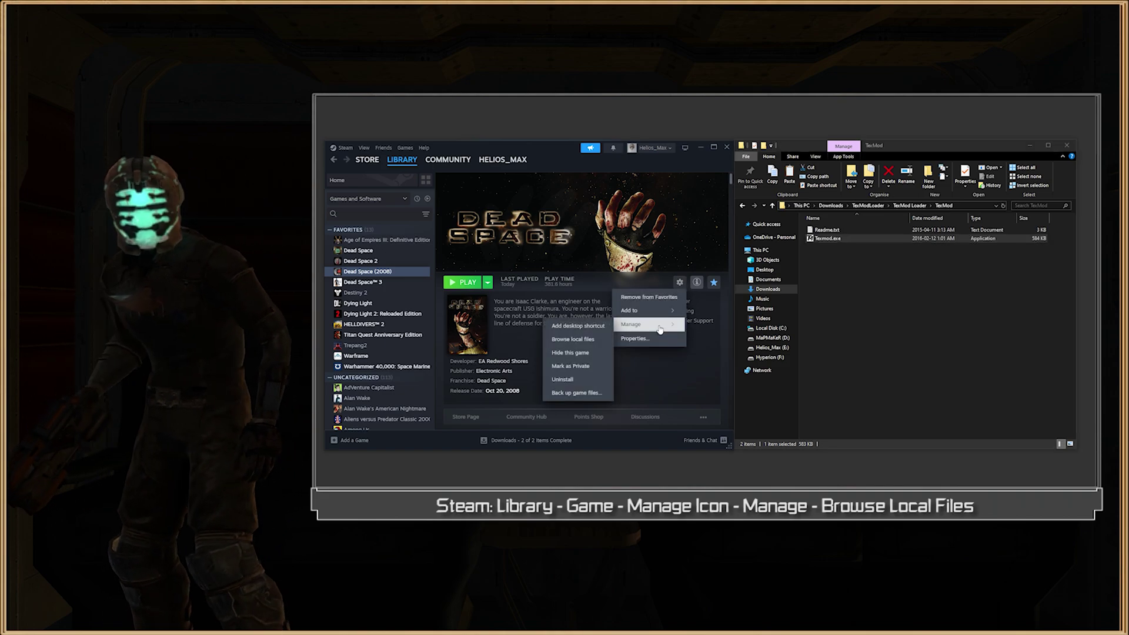
left_click(594, 345)
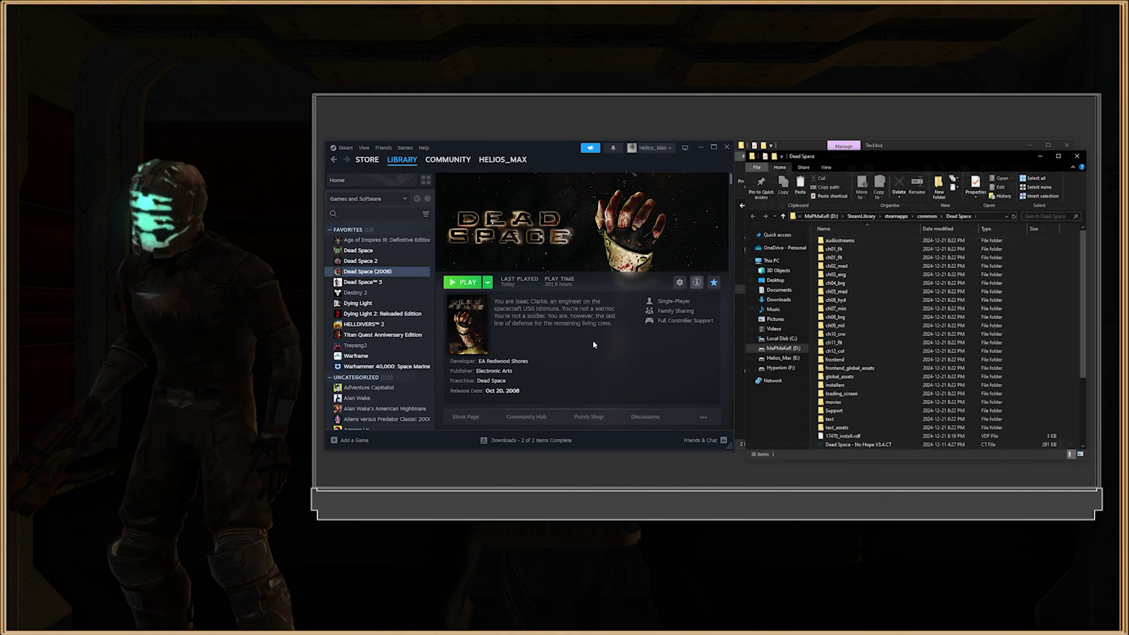
left_click_drag(863, 154, 861, 153)
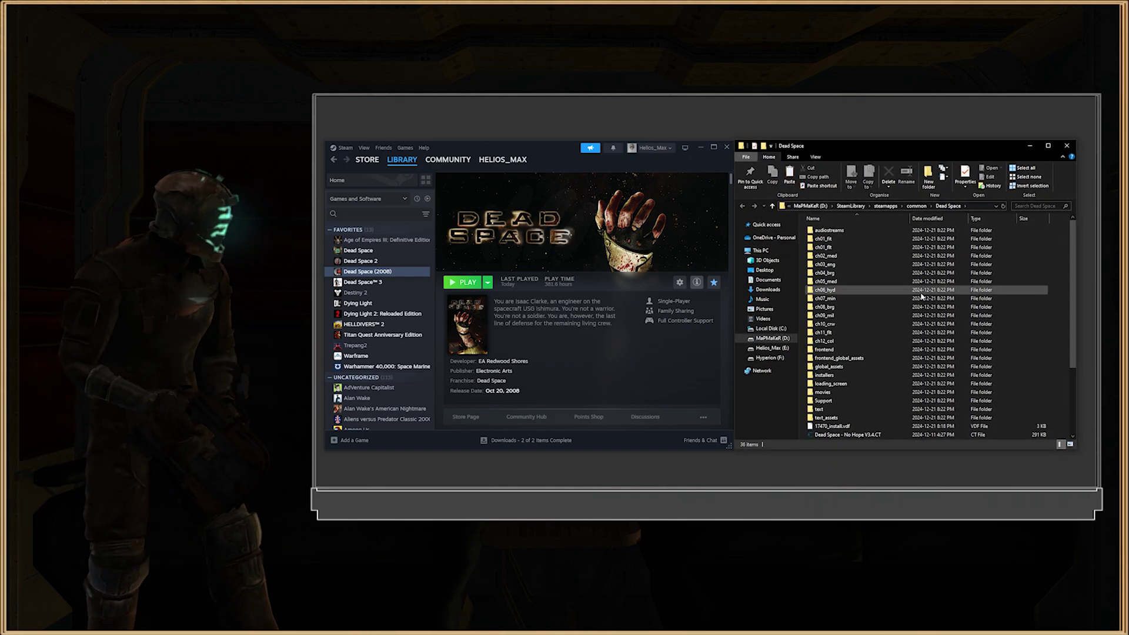
scroll(940, 294, "down", 4)
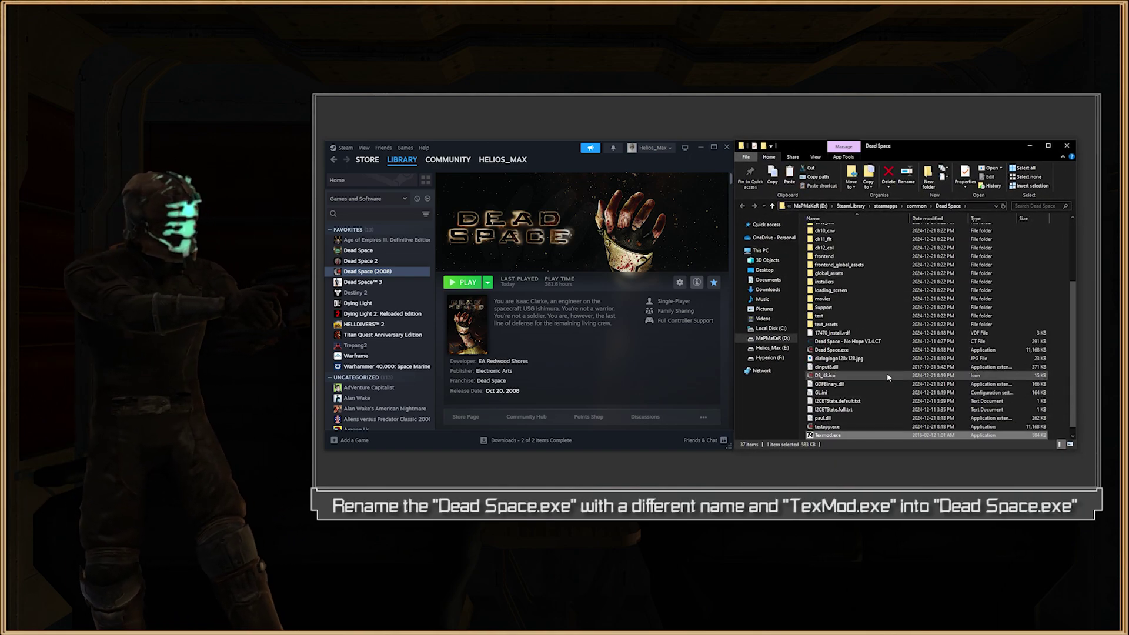
In the Steam install folder, rename Dead Space.exe to Dead Space OG.exe, then Texmod.exe to Dead Space.exe
left_click(840, 344)
key("F2")
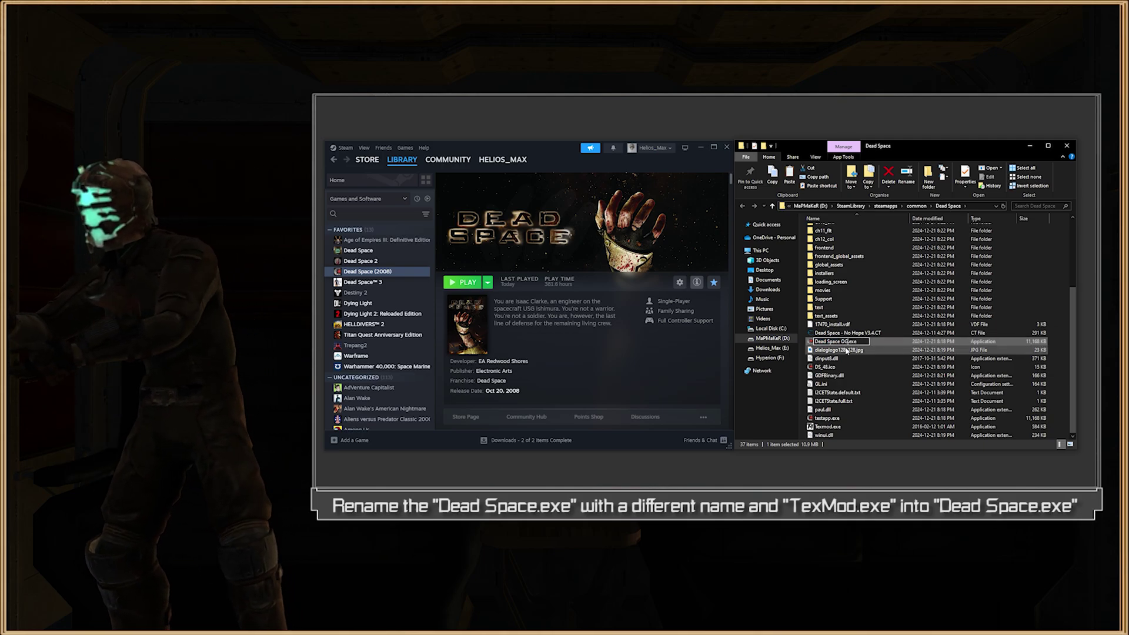
key("Return")
left_click(827, 427)
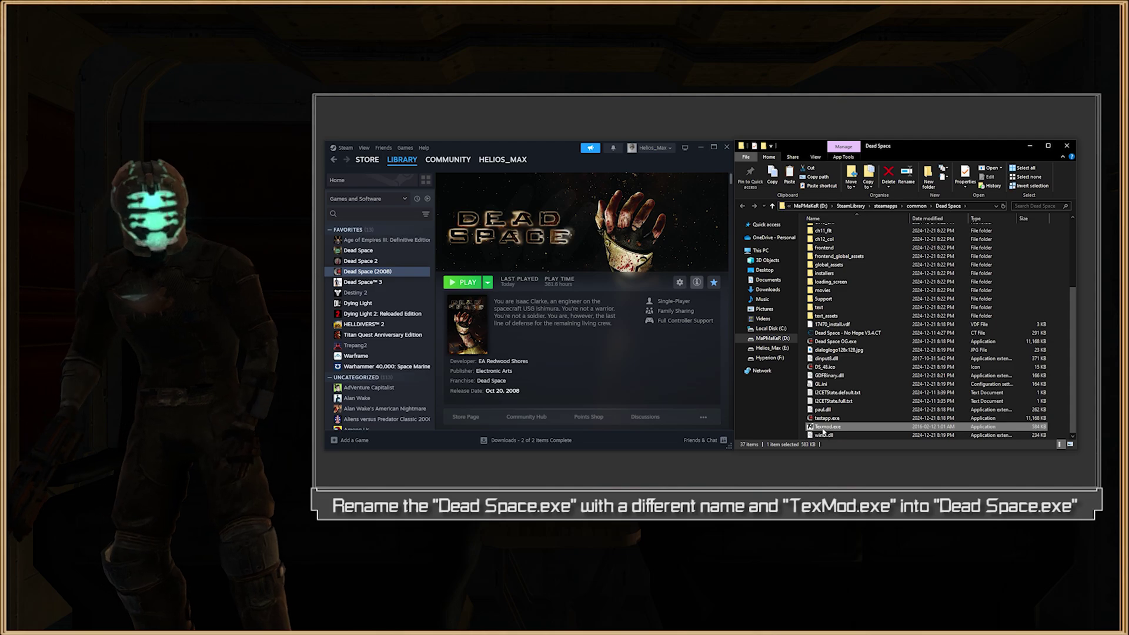
key("F2")
type("Dead Space")
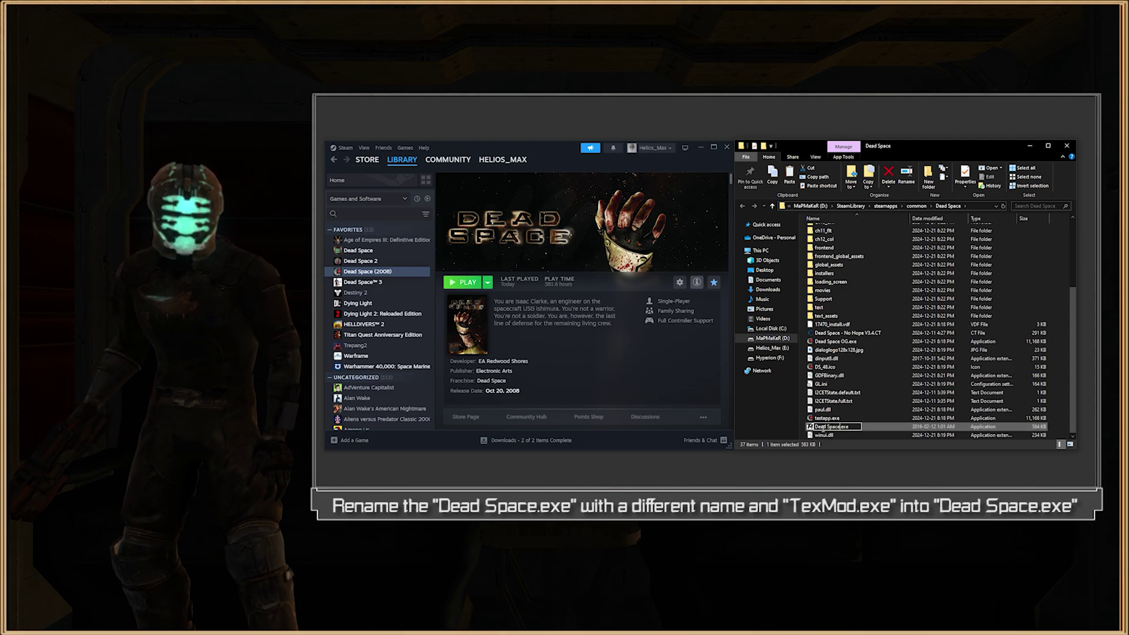
key("Return")
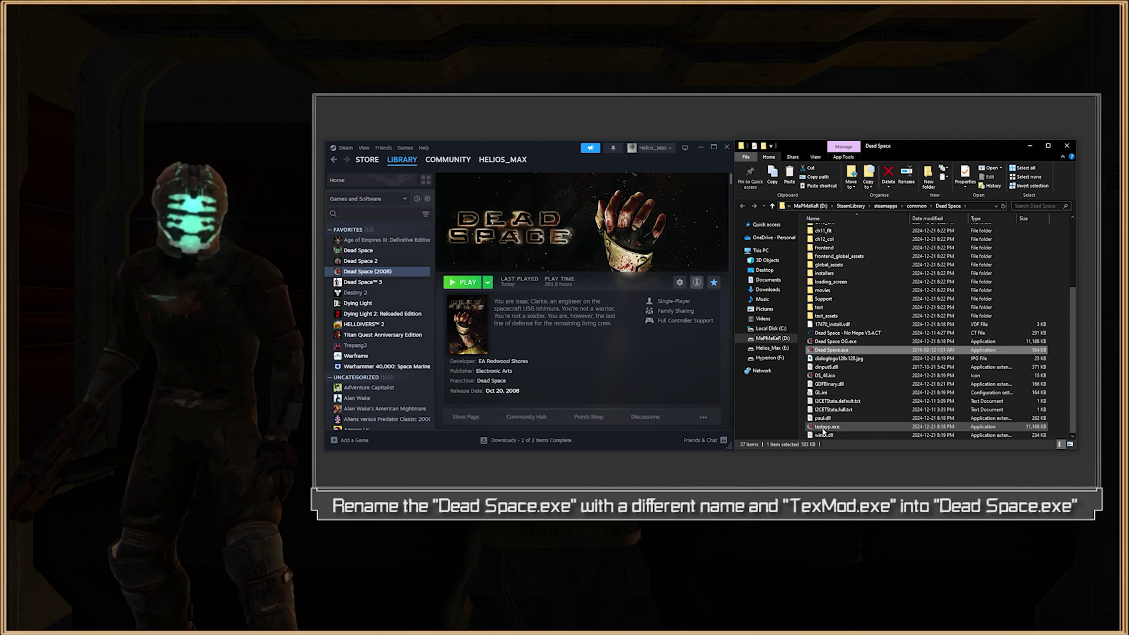
Launch Dead Space from Steam so TexMod opens, then rename the disguised file back to TexMod.exe
left_click(468, 284)
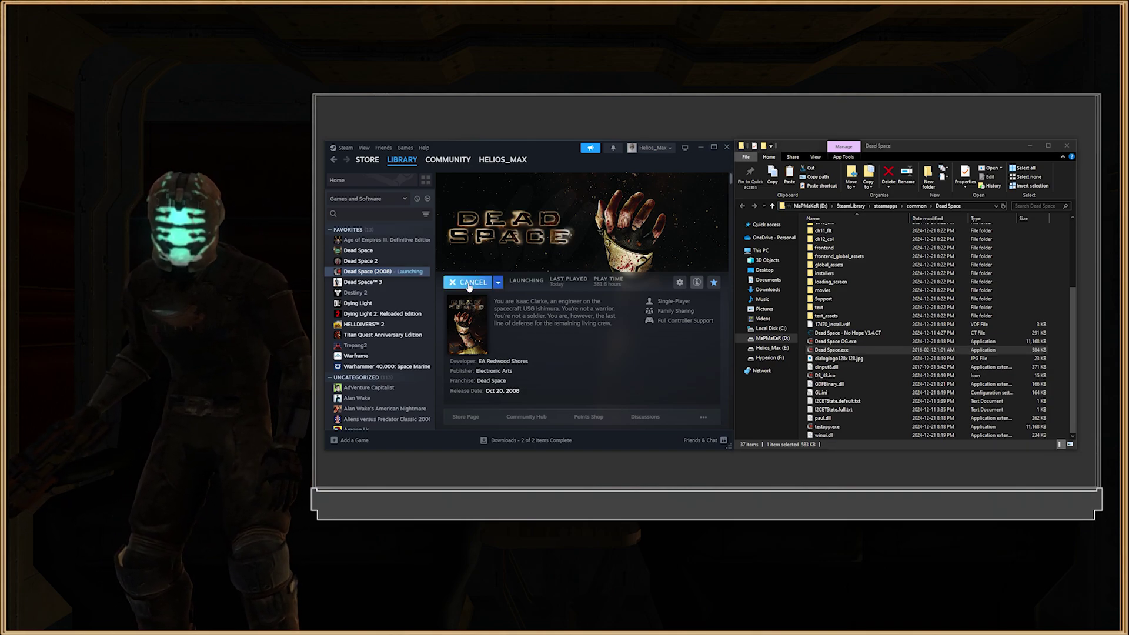
left_click_drag(419, 119, 577, 222)
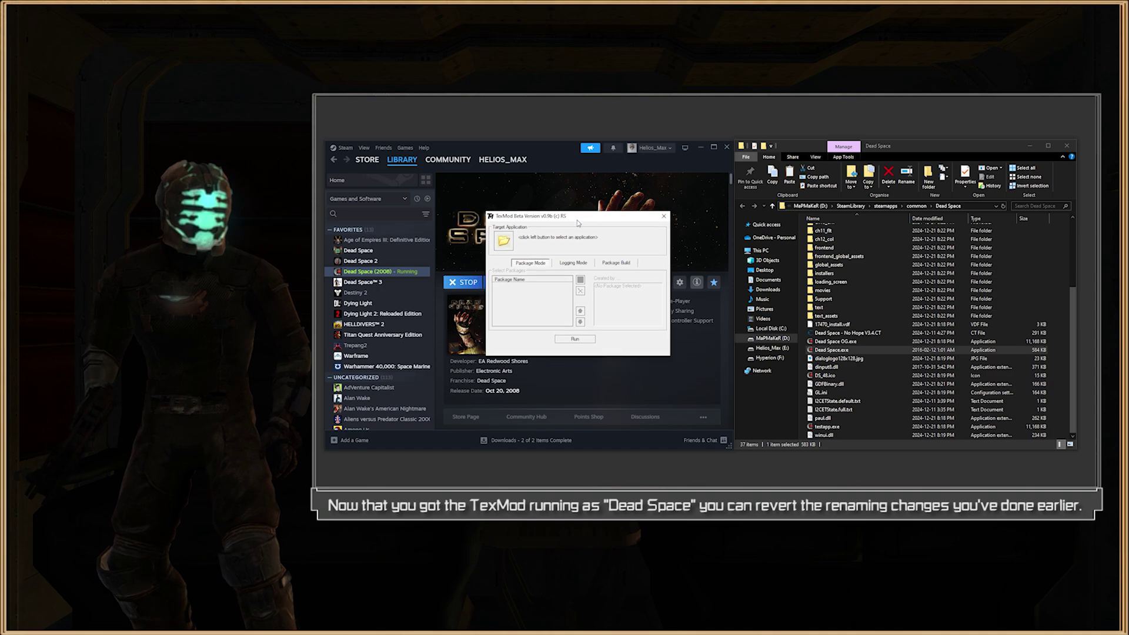
left_click(833, 350)
key("F2")
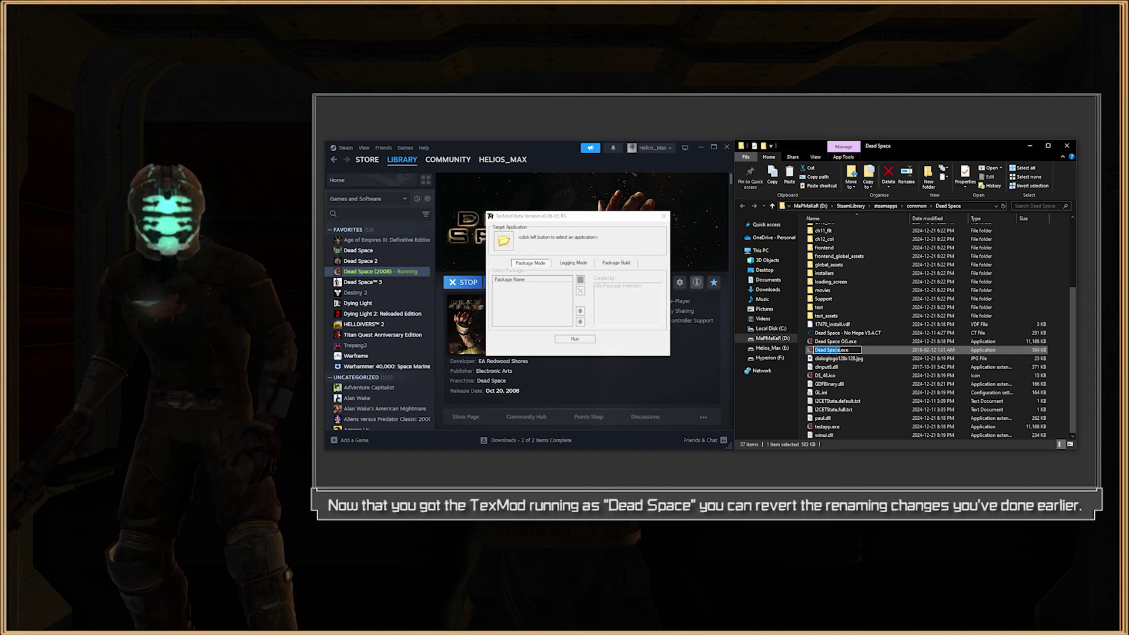
type("TexMod")
key("Return")
Rename Dead Space OG.exe back to Dead Space.exe and bring the TexMod window forward
left_click(844, 342)
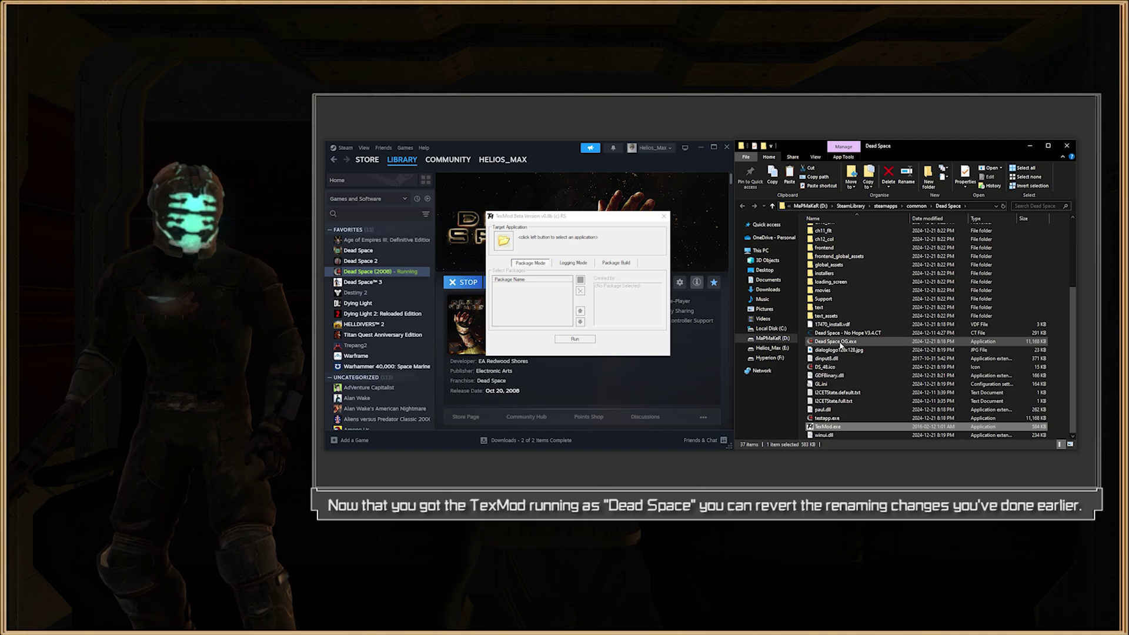
key("F2")
type("Dead Space")
key("Return")
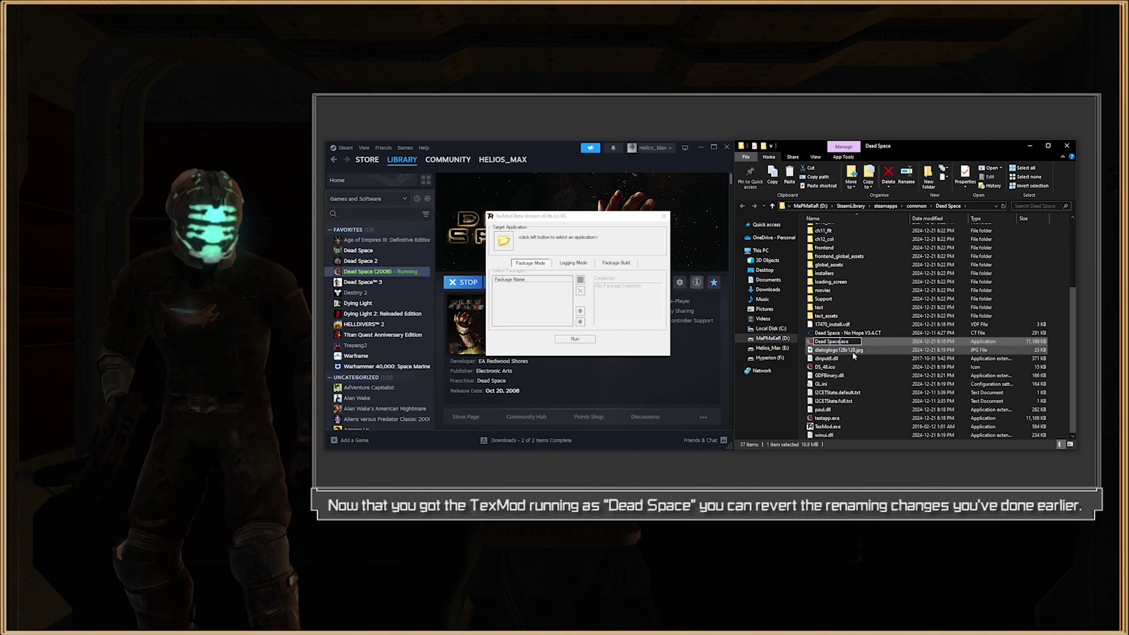
left_click_drag(554, 224, 585, 215)
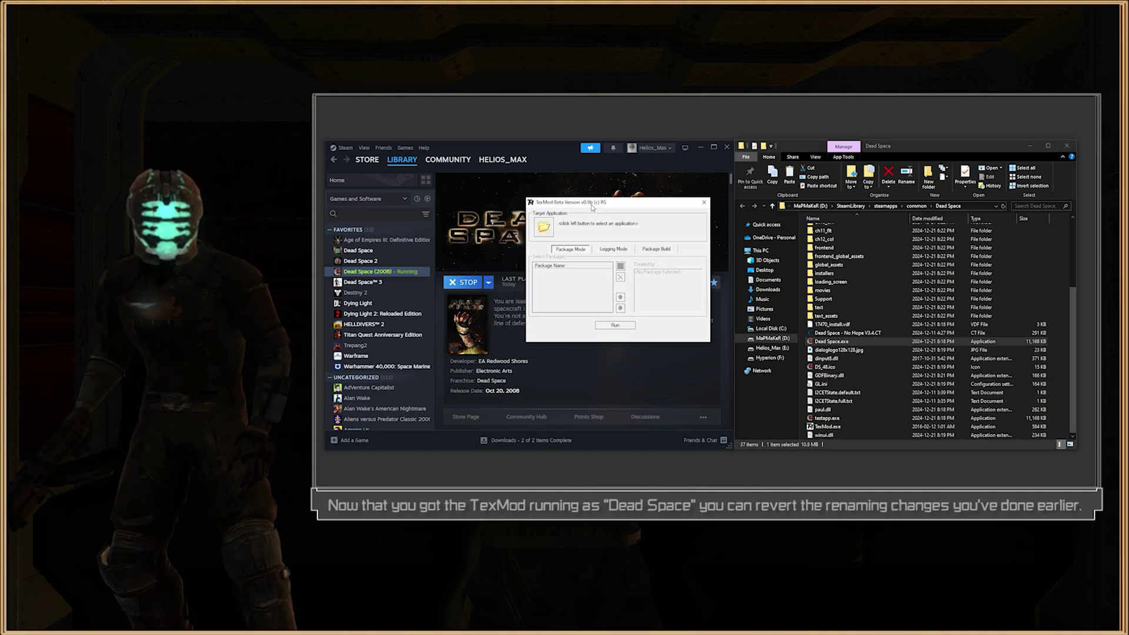
Target Dead Space.exe, add LV1-BLACK and LV6-TEARLESS EMPEROR packages, and run the game
left_click(544, 227)
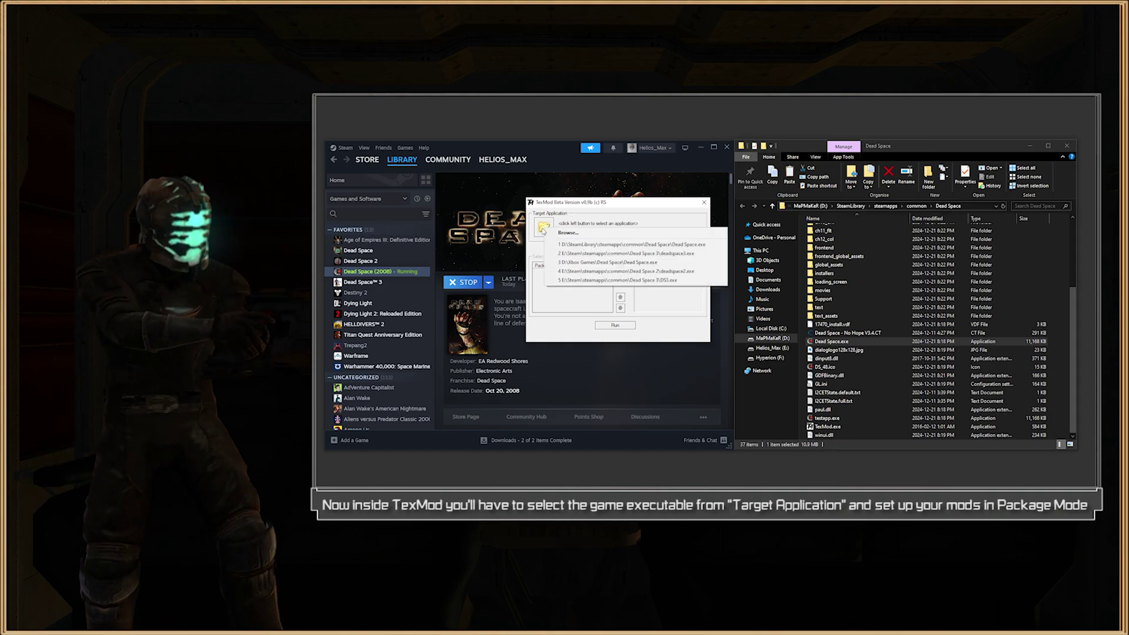
left_click(617, 245)
left_click(620, 265)
left_click(659, 281)
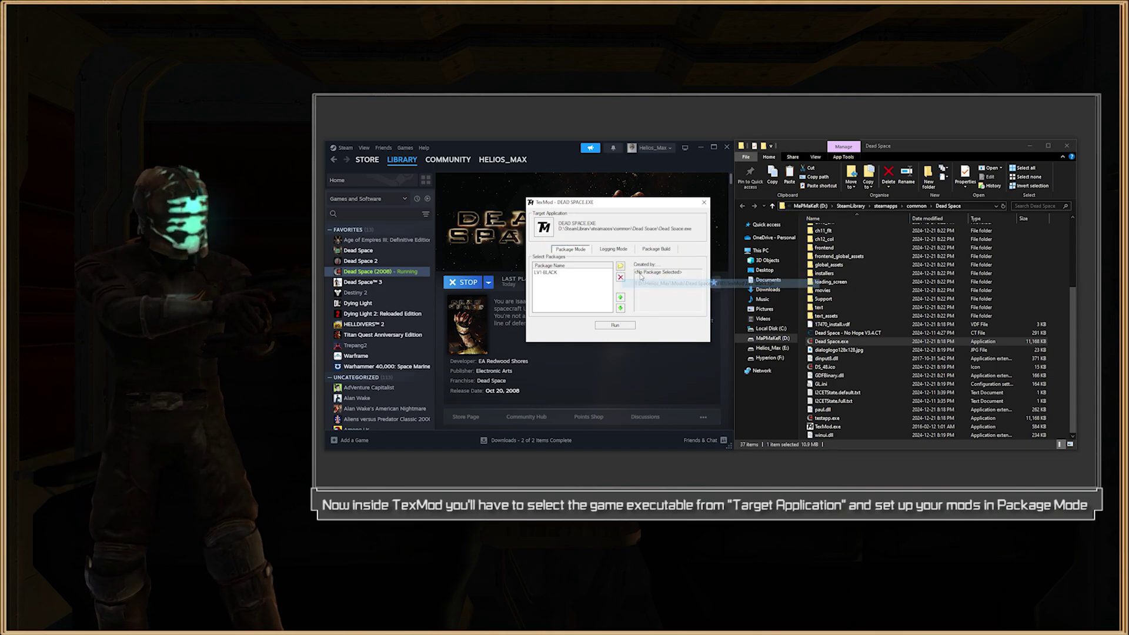
left_click(620, 265)
left_click(658, 289)
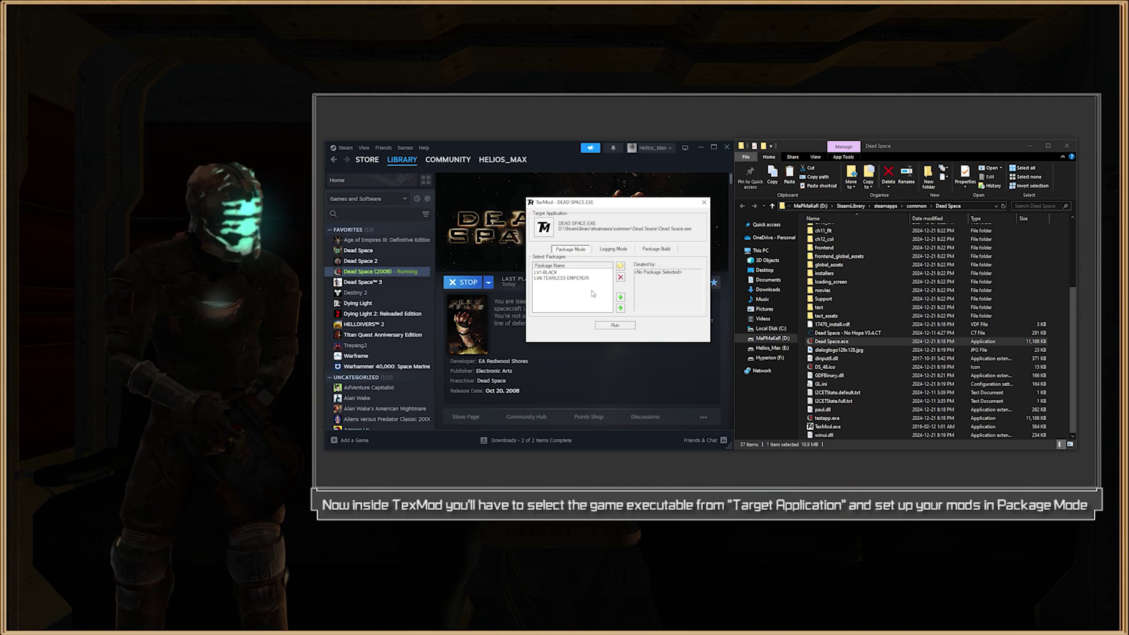
left_click(614, 325)
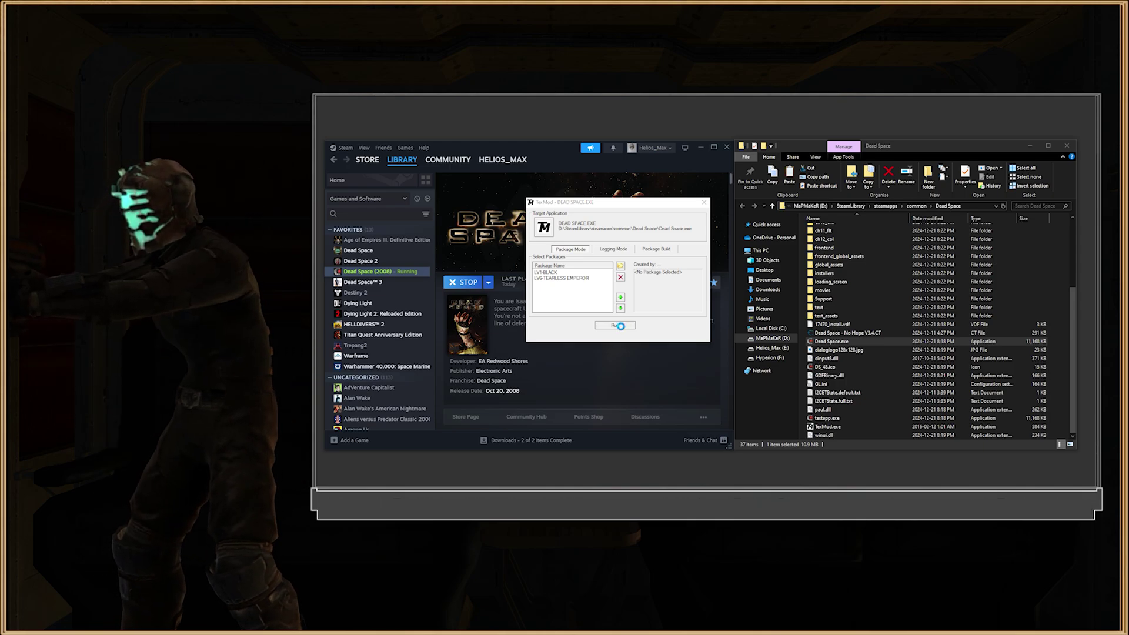